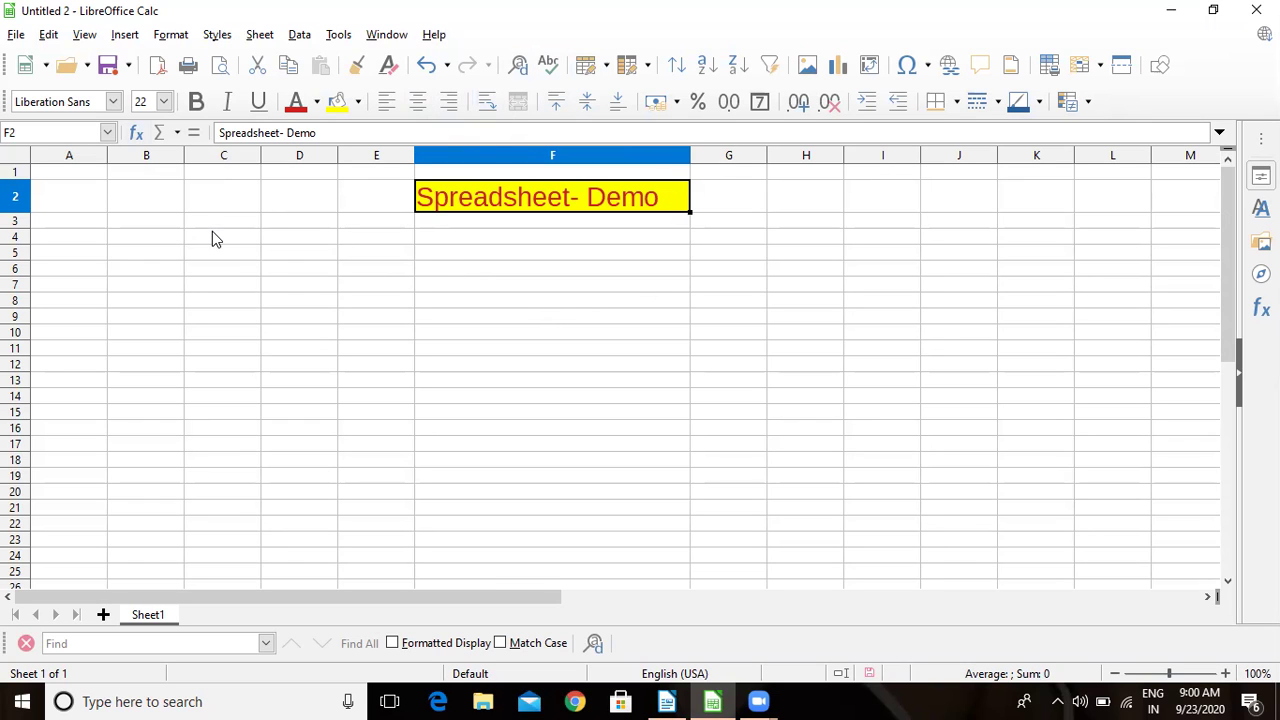
Step: Select the whole of row 4 and row 6 in turn, ending on cell B8
{"action": "left_click", "coordinate": [16, 237]}
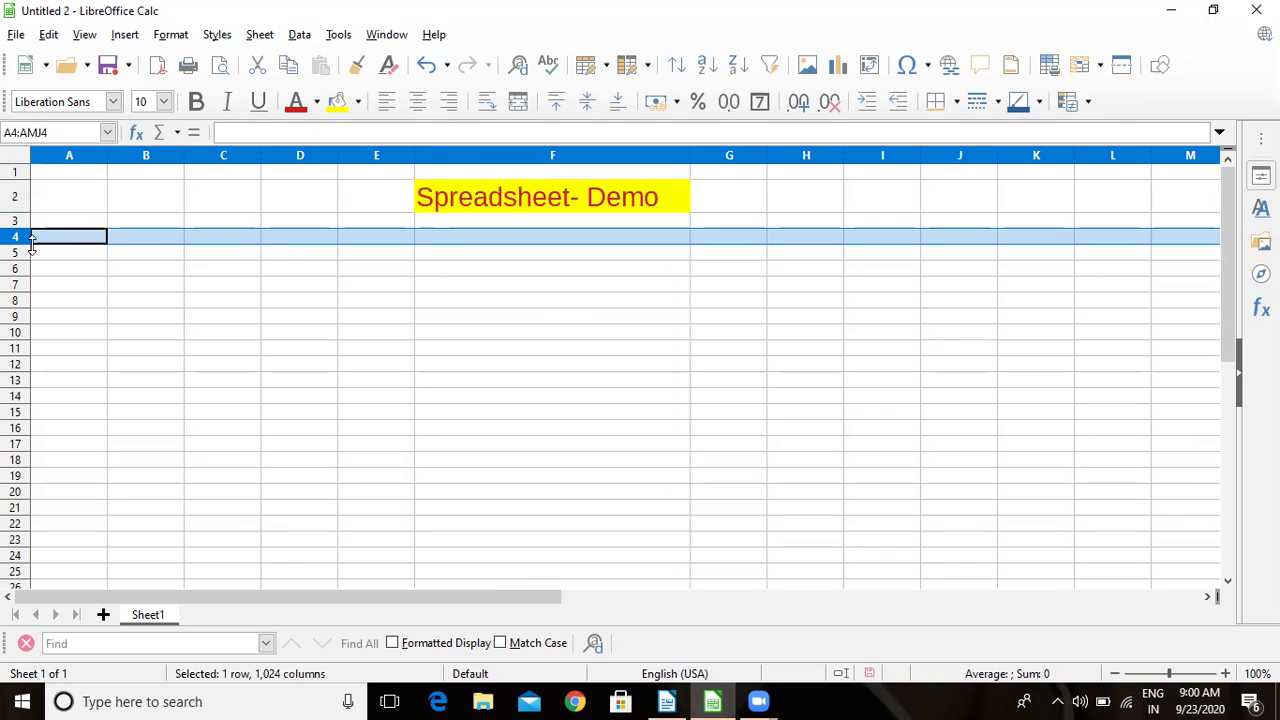
{"action": "left_click", "coordinate": [14, 269]}
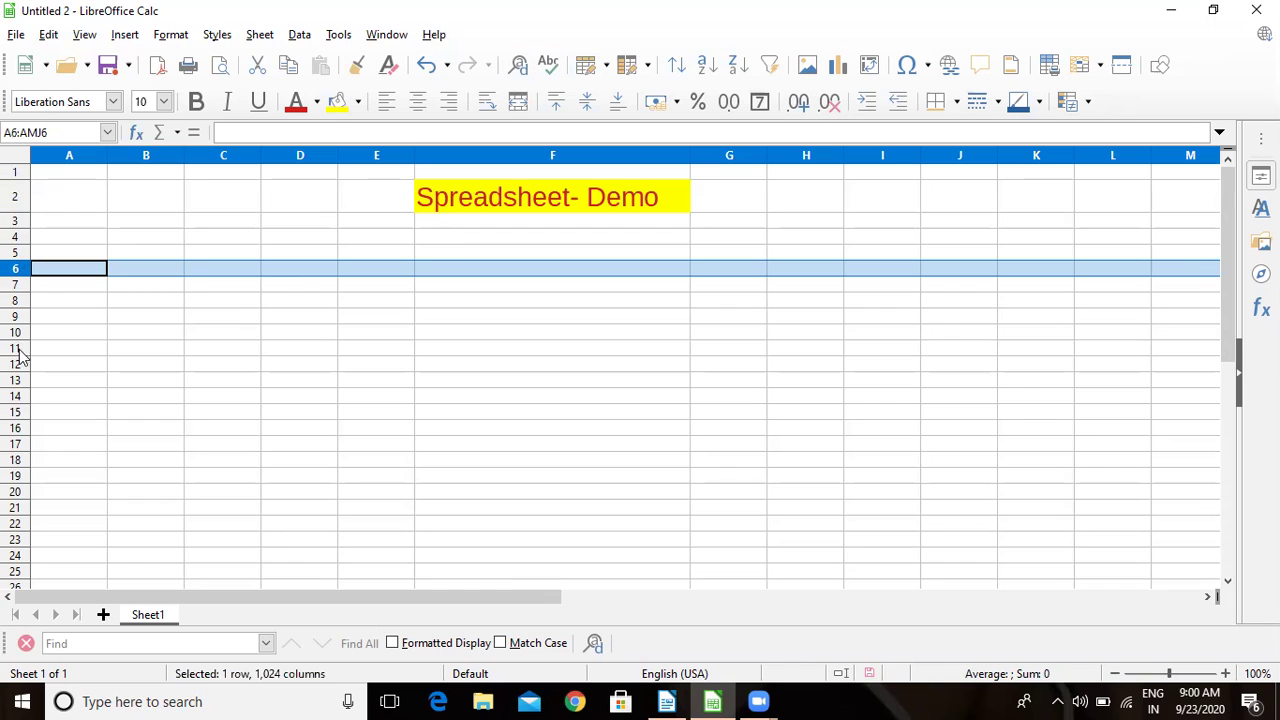
{"action": "left_click", "coordinate": [140, 300]}
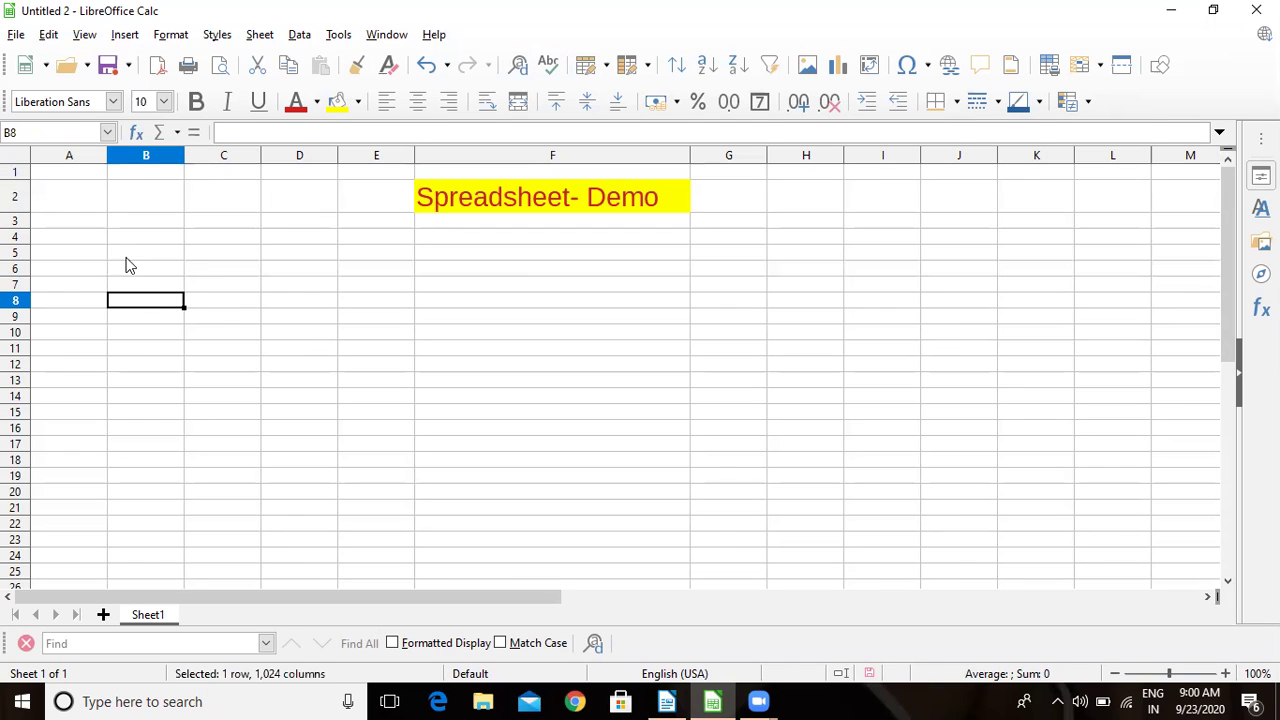
Step: Select the whole of columns A and C in turn, go back to column A, and end on cell E7
{"action": "left_click", "coordinate": [85, 160]}
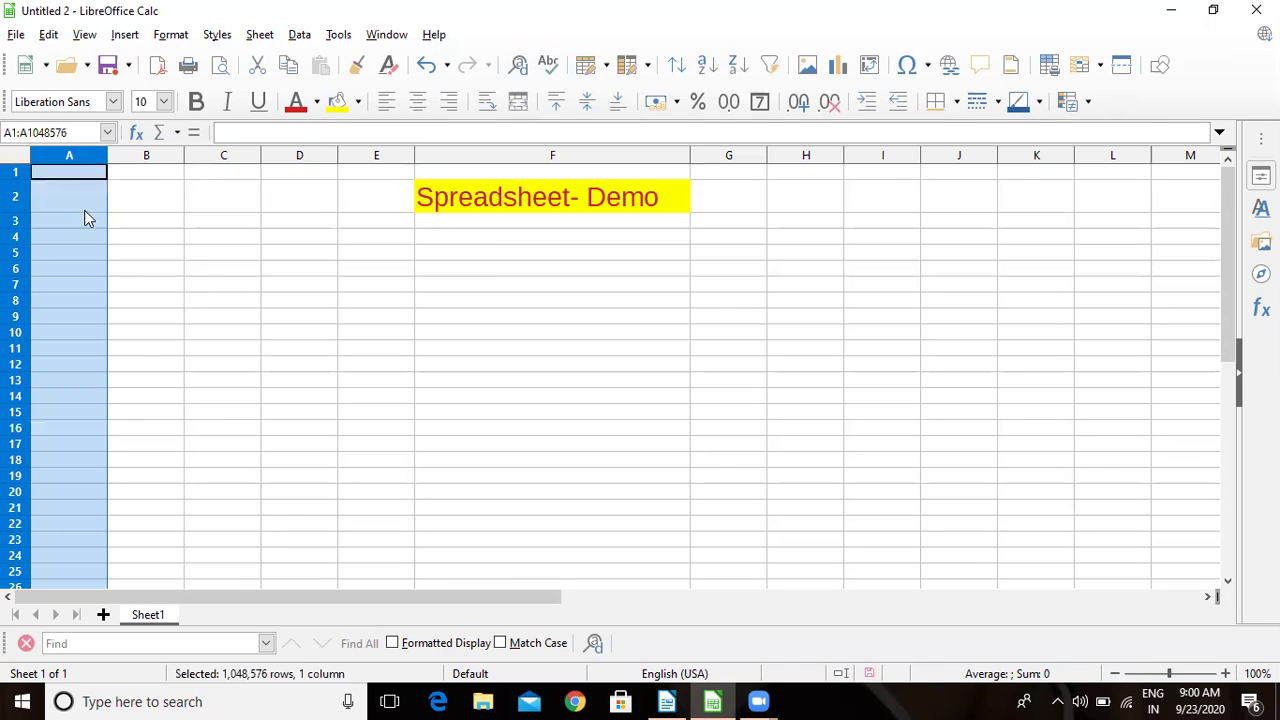
{"action": "left_click", "coordinate": [224, 158]}
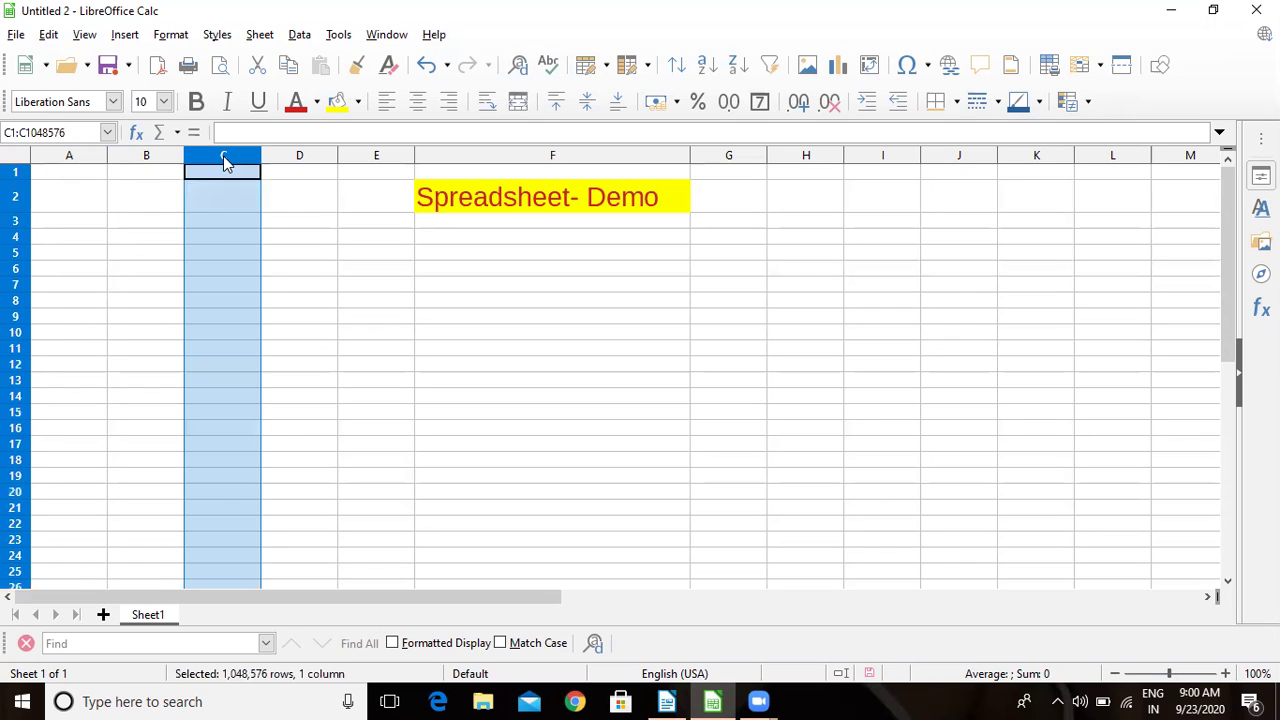
{"action": "left_click", "coordinate": [70, 158]}
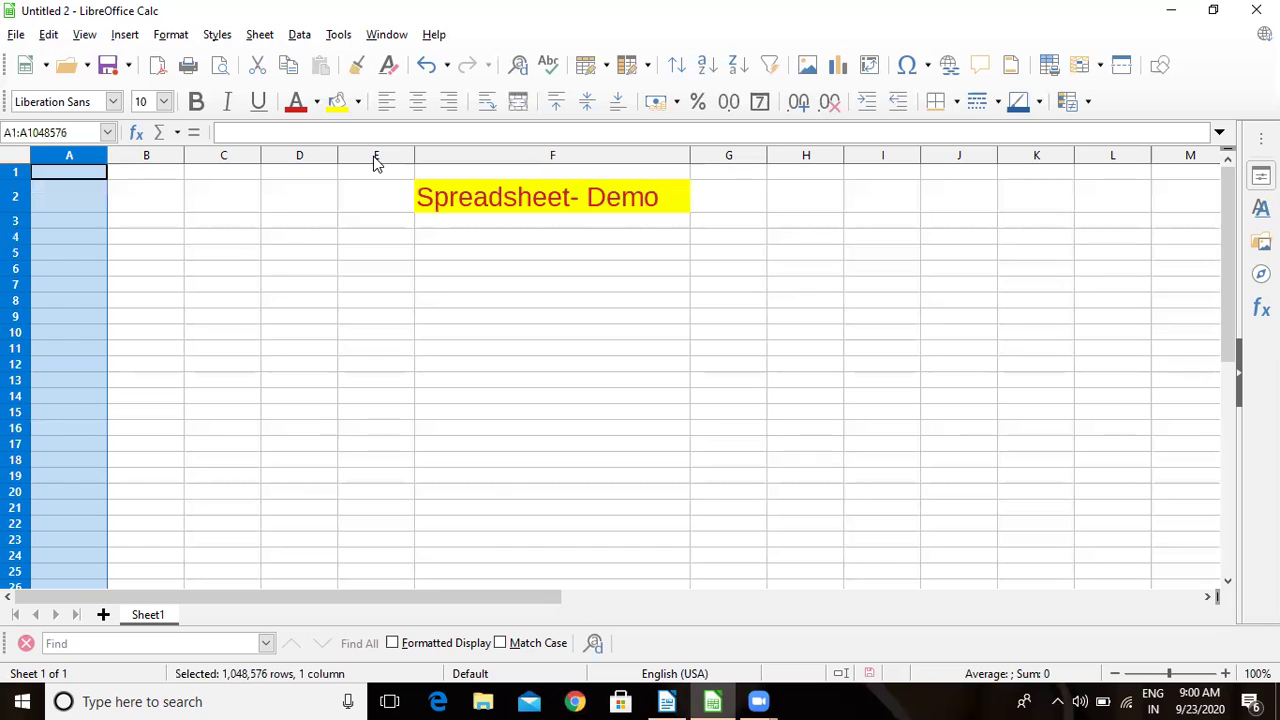
{"action": "left_click", "coordinate": [403, 284]}
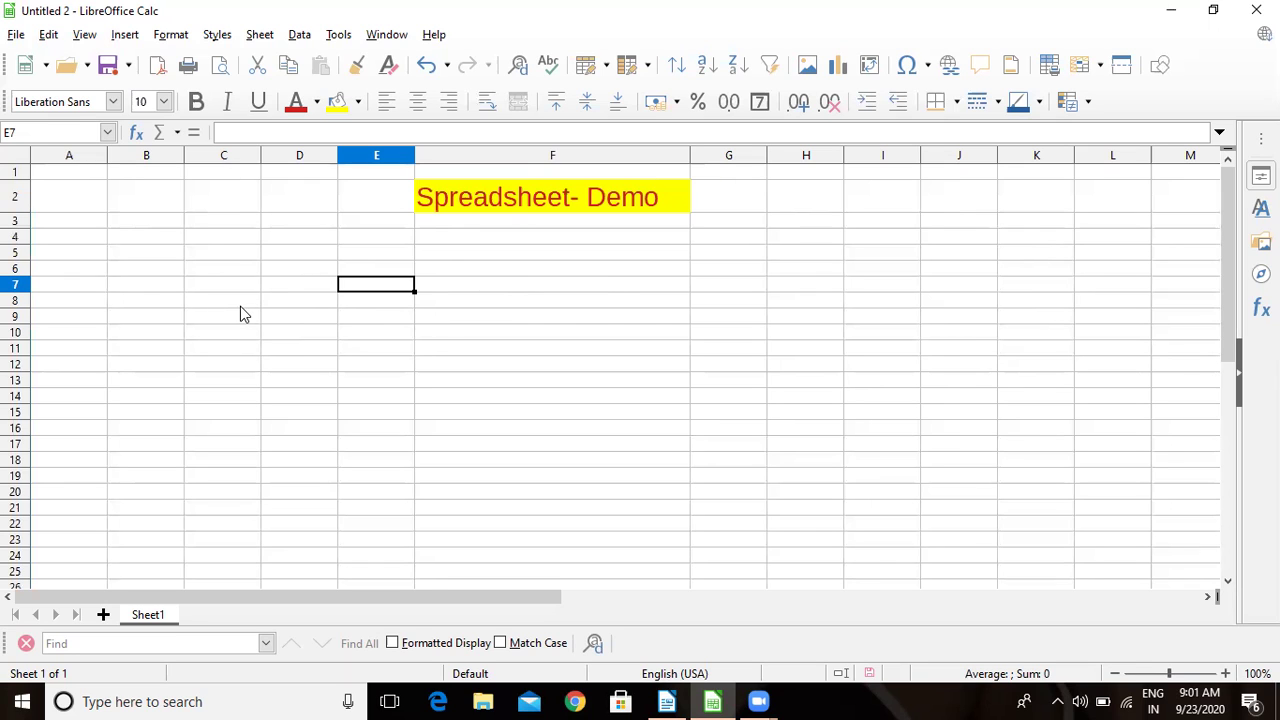
Step: Select cells B7, C4 and C5 in turn and check their column-and-row addresses in the Name Box
{"action": "left_click", "coordinate": [158, 289]}
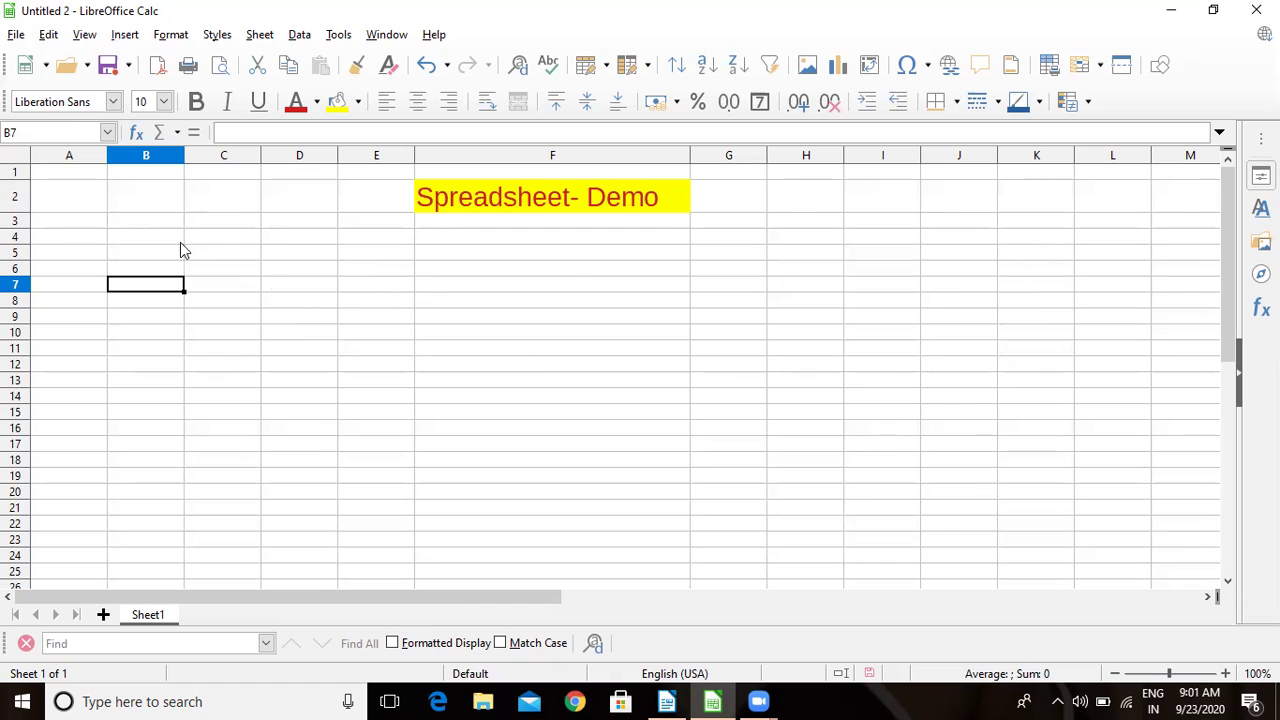
{"action": "left_click", "coordinate": [211, 240]}
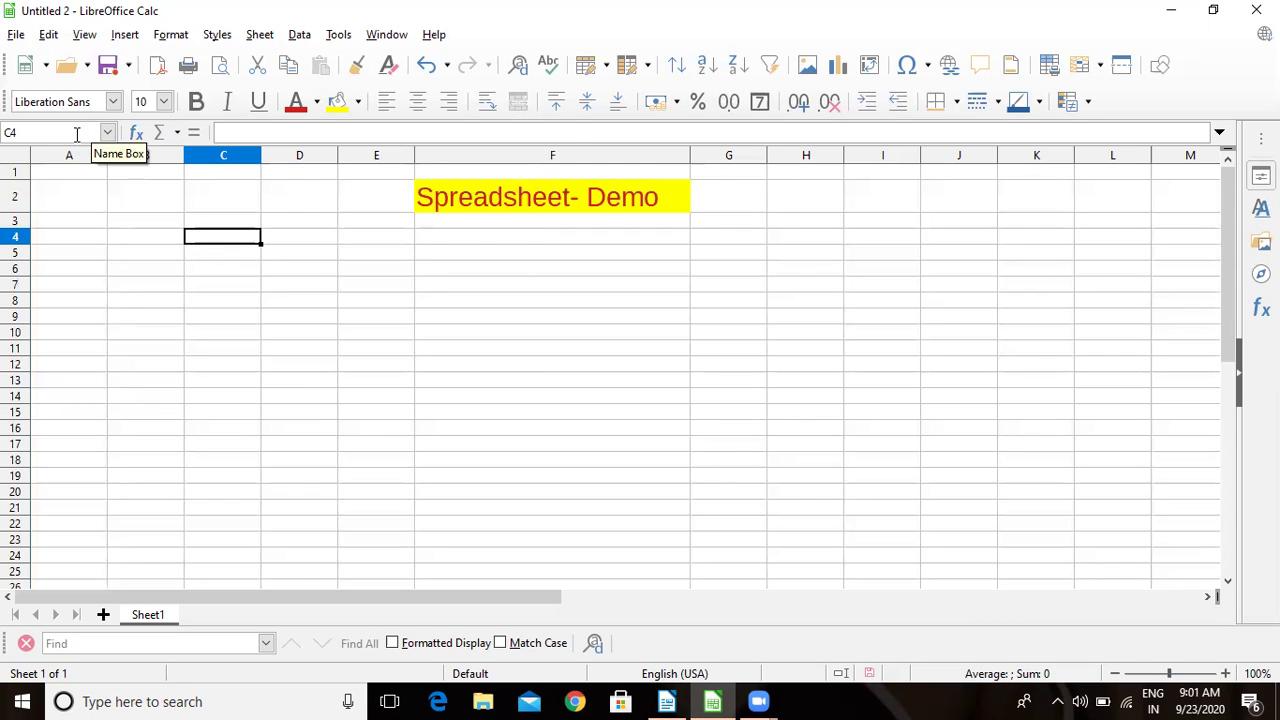
{"action": "left_click", "coordinate": [4, 138]}
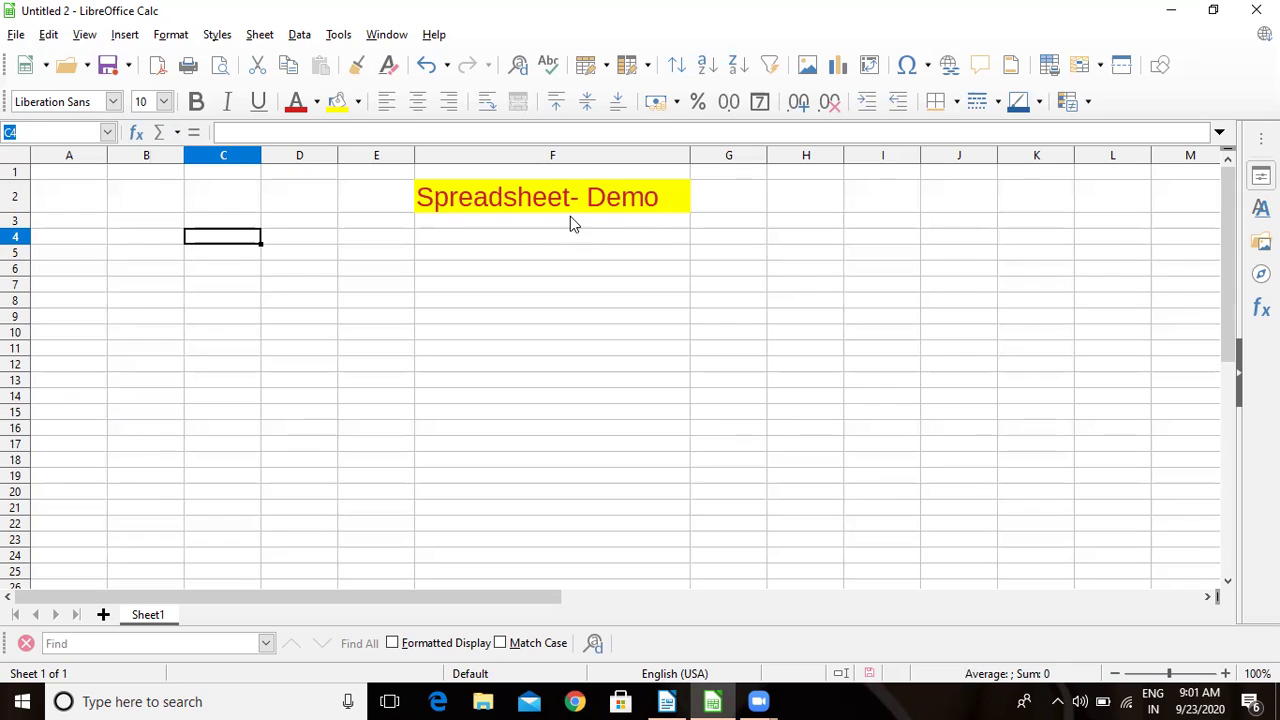
{"action": "left_click", "coordinate": [220, 160]}
{"action": "left_click", "coordinate": [249, 256]}
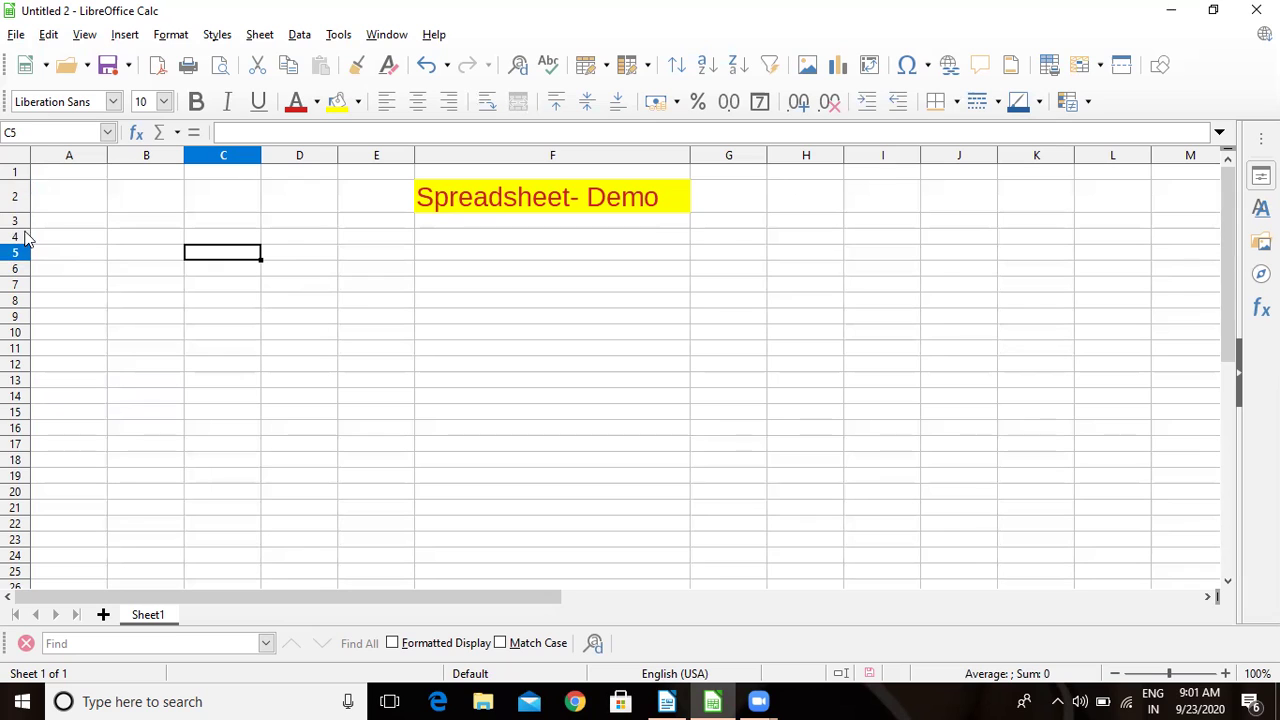
{"action": "left_click", "coordinate": [9, 133]}
Step: Assign the name hello to cell H5
{"action": "left_click", "coordinate": [813, 257]}
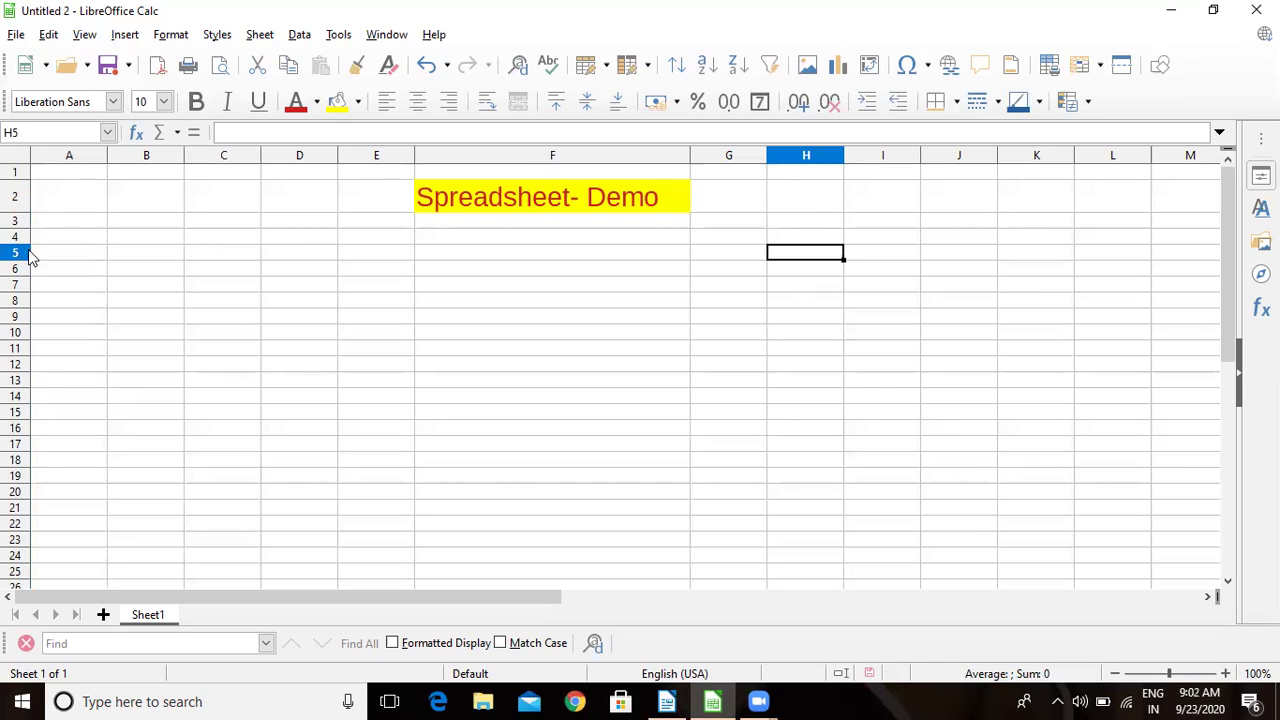
{"action": "left_click", "coordinate": [45, 133]}
{"action": "type", "text": "hello"}
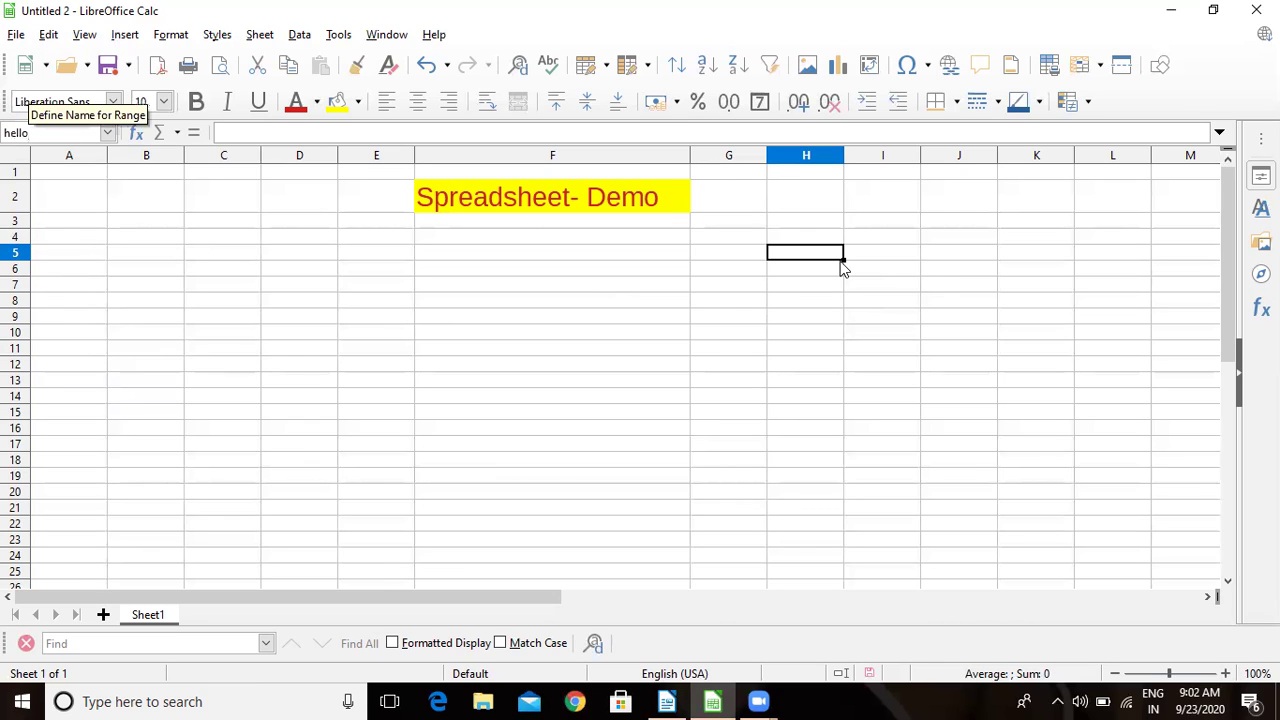
{"action": "key", "text": "Return"}
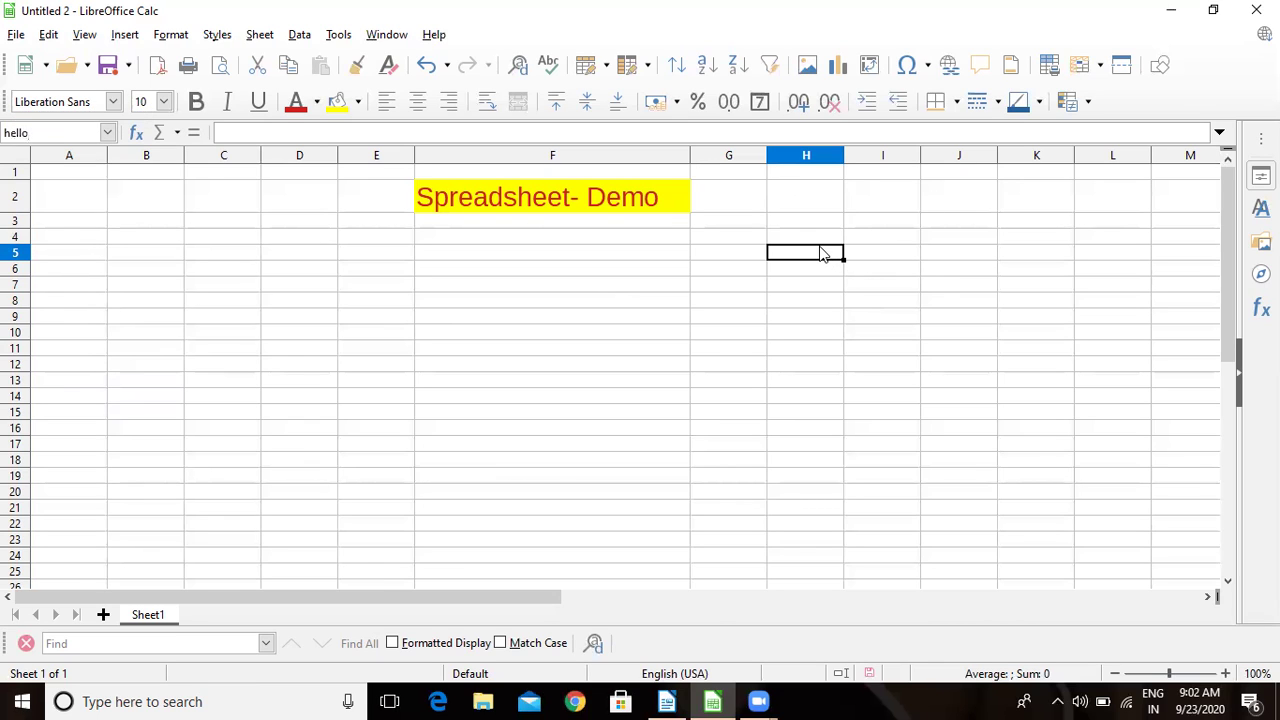
Step: Enter the text hello in cell H5 and the number 98 in H6, and reselect each cell to check its alignment
{"action": "type", "text": "hello"}
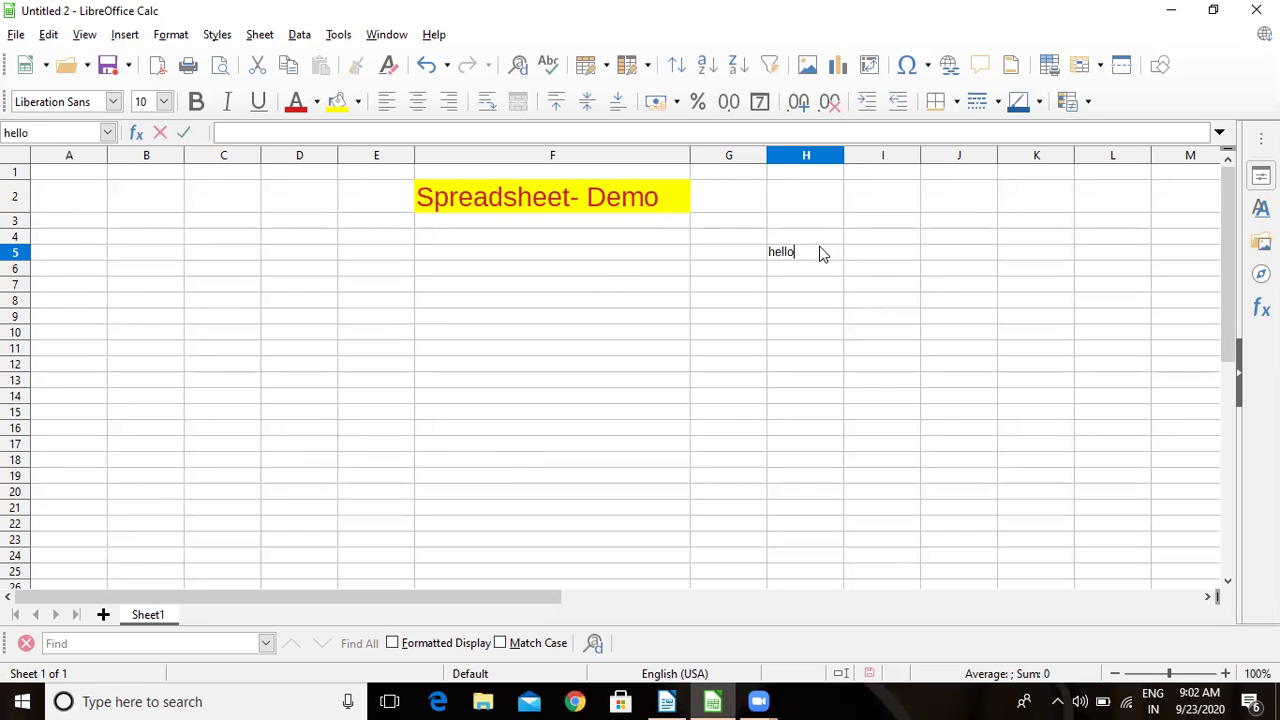
{"action": "key", "text": "Return"}
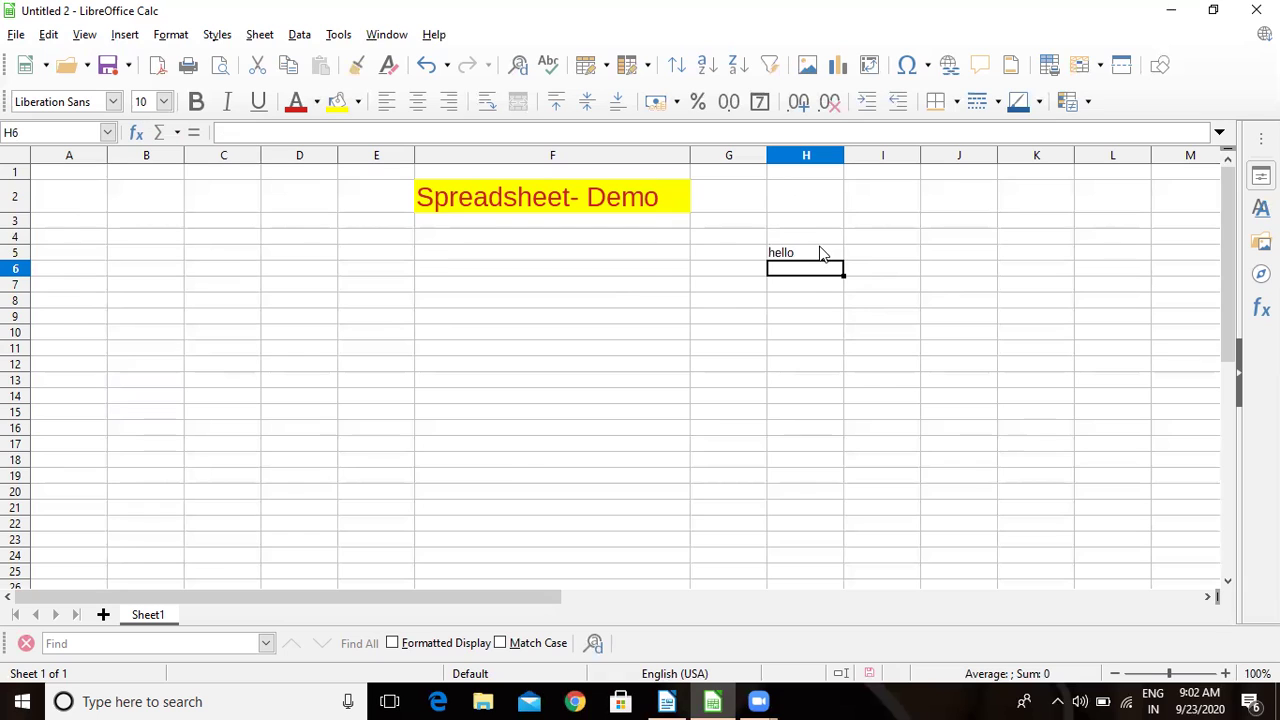
{"action": "type", "text": "98"}
{"action": "key", "text": "Return"}
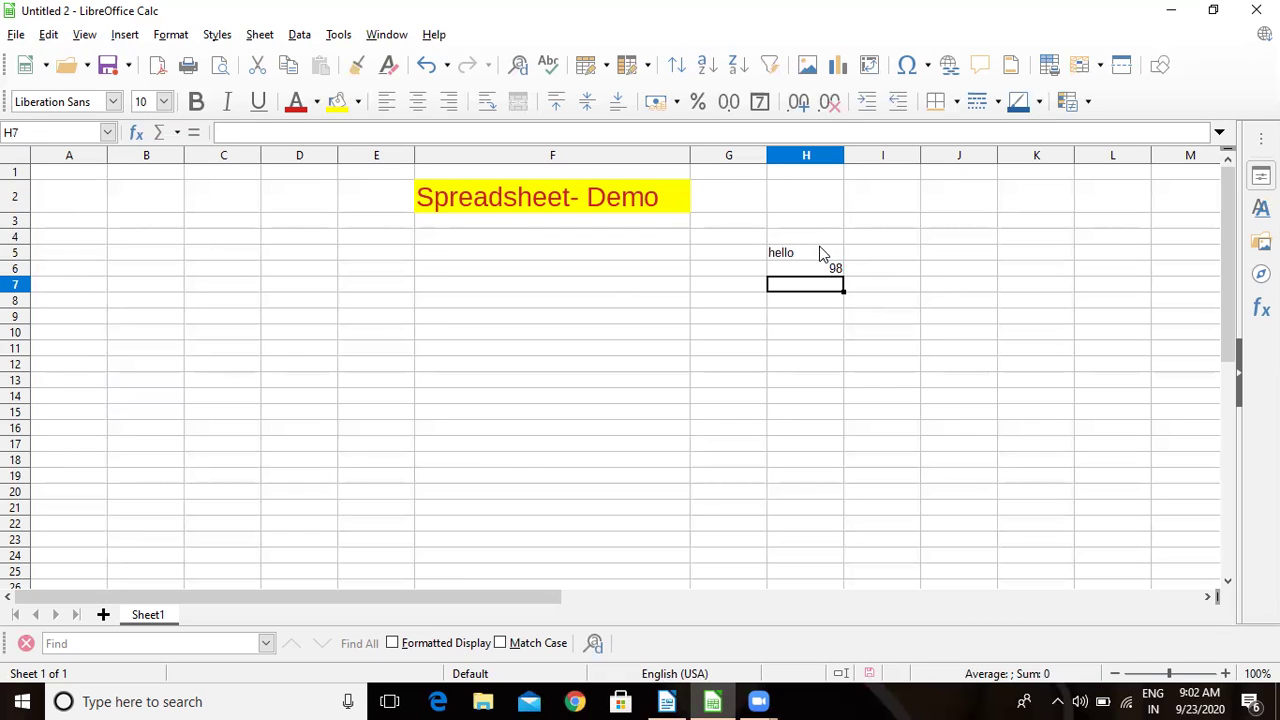
{"action": "left_click", "coordinate": [801, 257]}
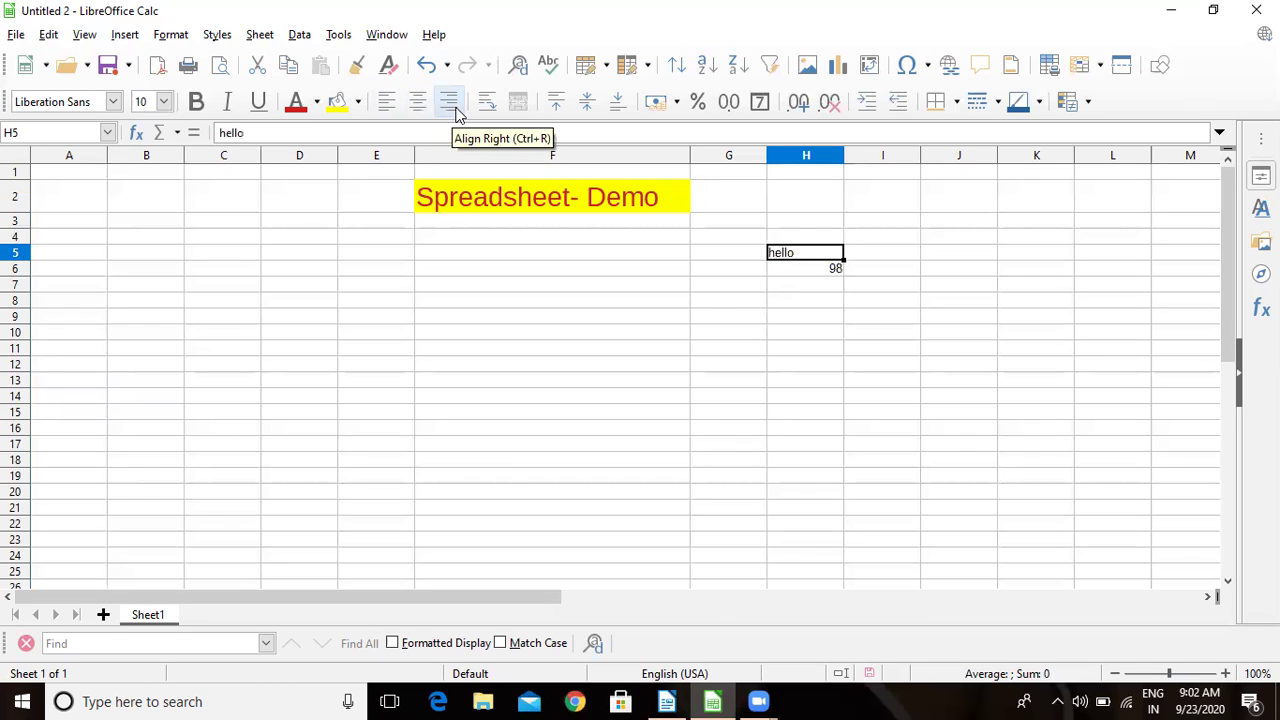
{"action": "left_click", "coordinate": [812, 270]}
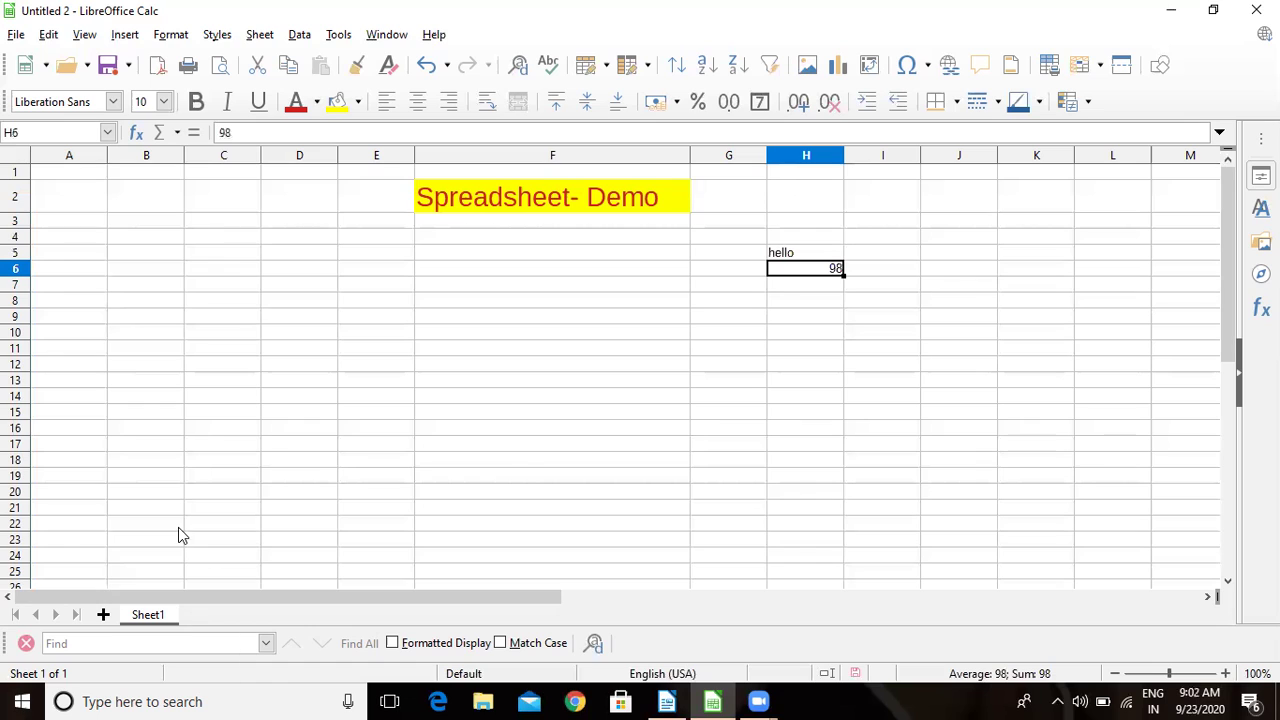
Step: Add two new sheets to the workbook and return to Sheet1
{"action": "left_click", "coordinate": [103, 615]}
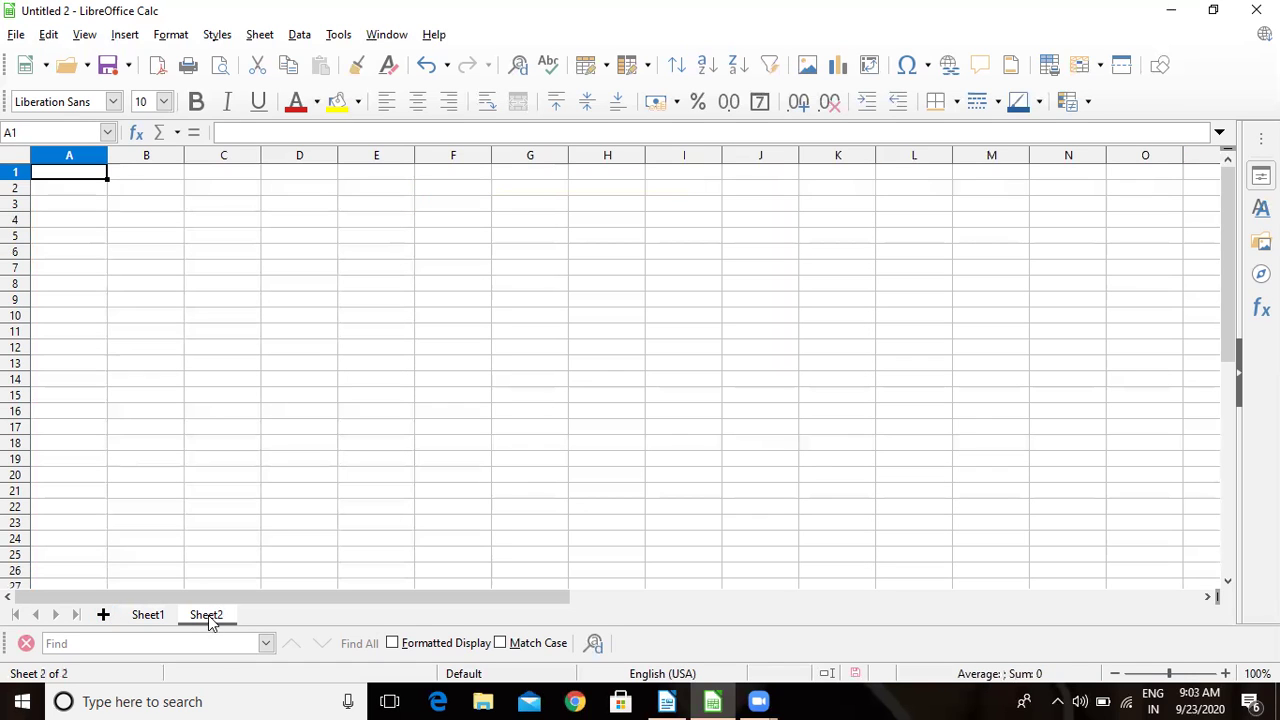
{"action": "left_click", "coordinate": [103, 615]}
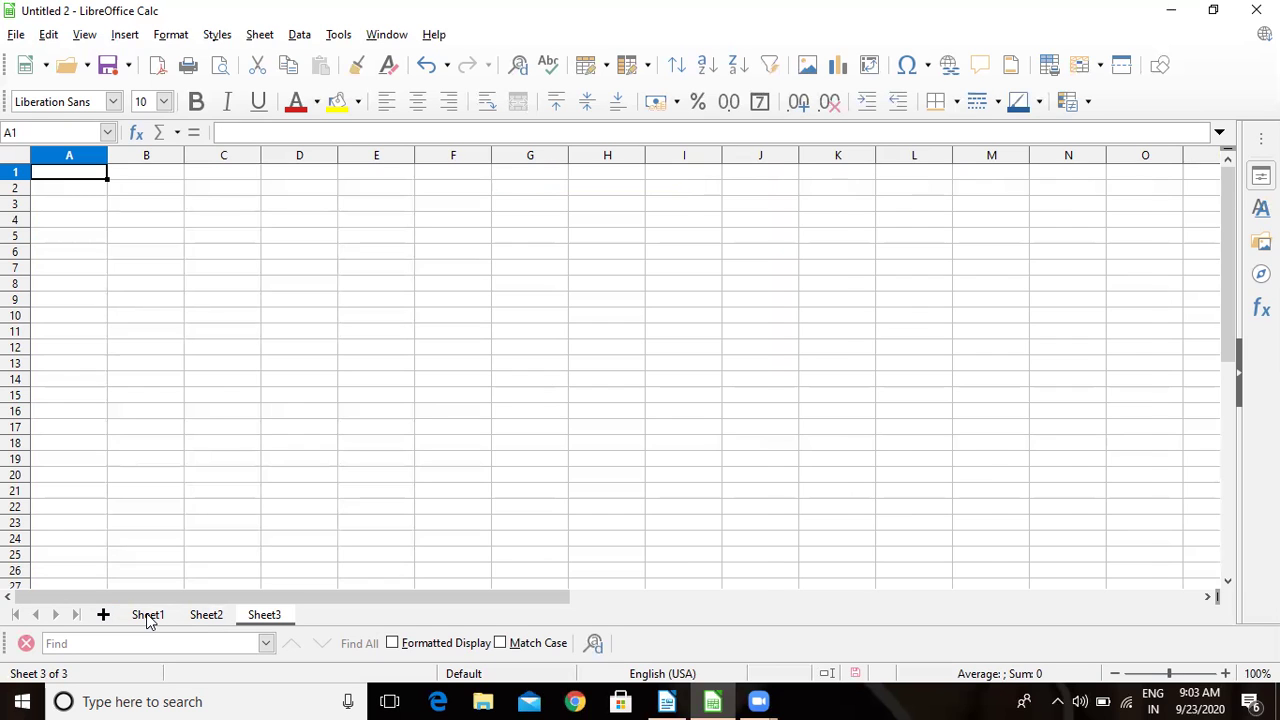
{"action": "left_click", "coordinate": [146, 614]}
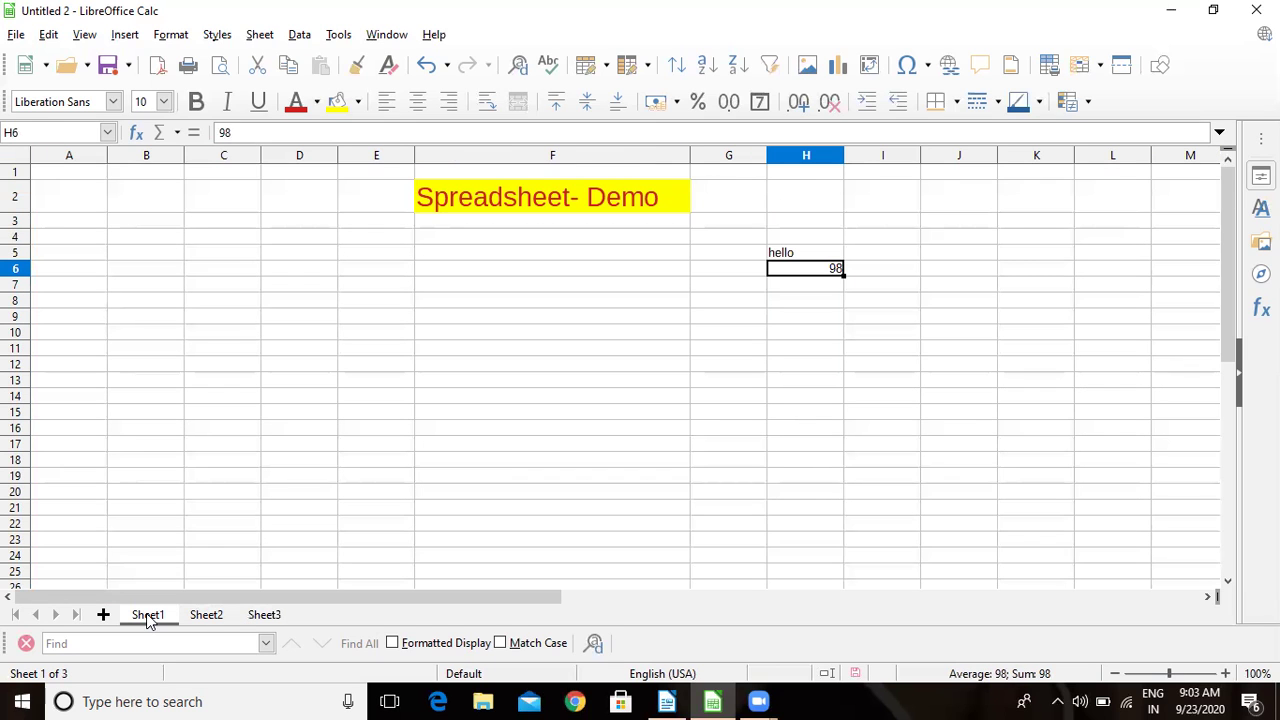
Step: Rename Sheet1 as "x a"
{"action": "right_click", "coordinate": [146, 613]}
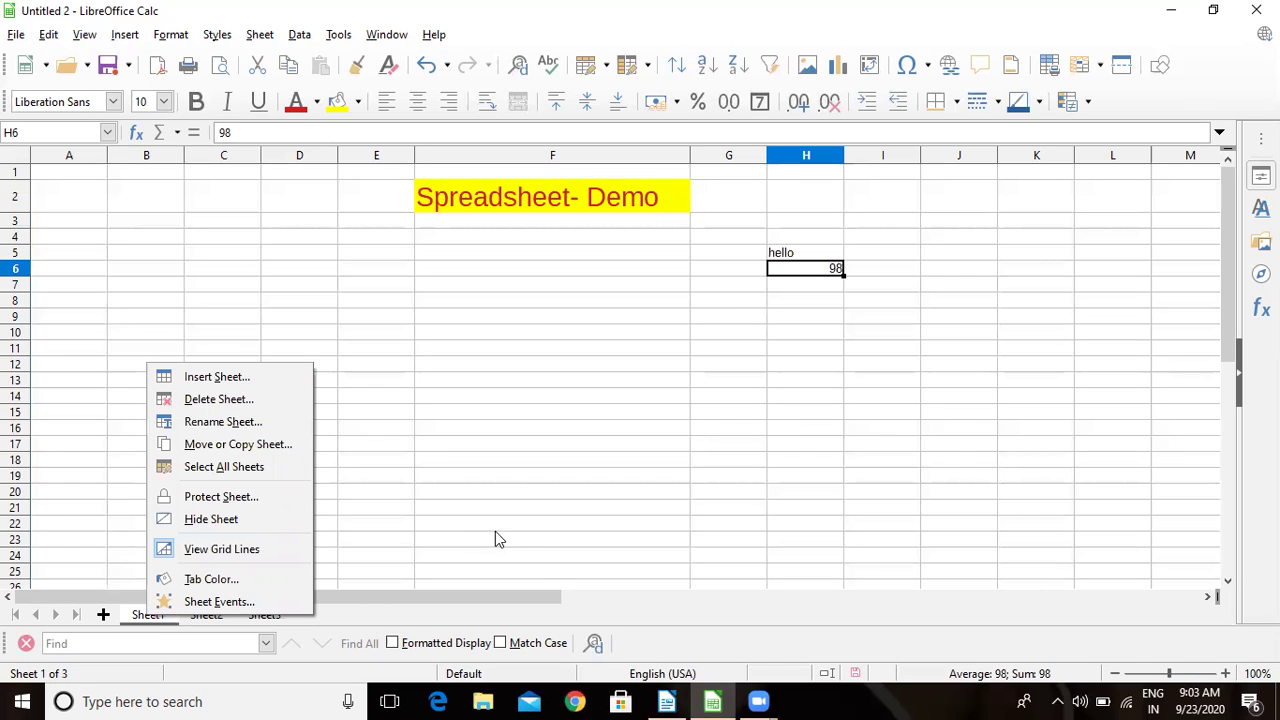
{"action": "key", "text": "Escape"}
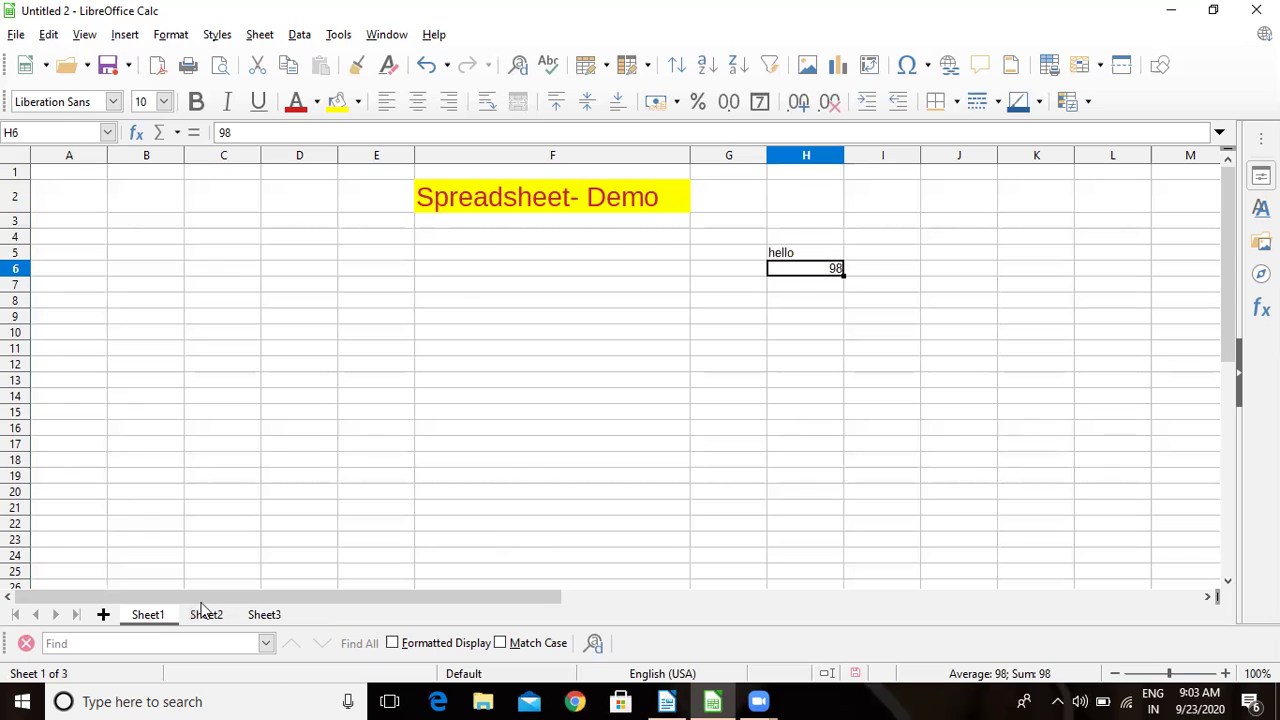
{"action": "right_click", "coordinate": [152, 619]}
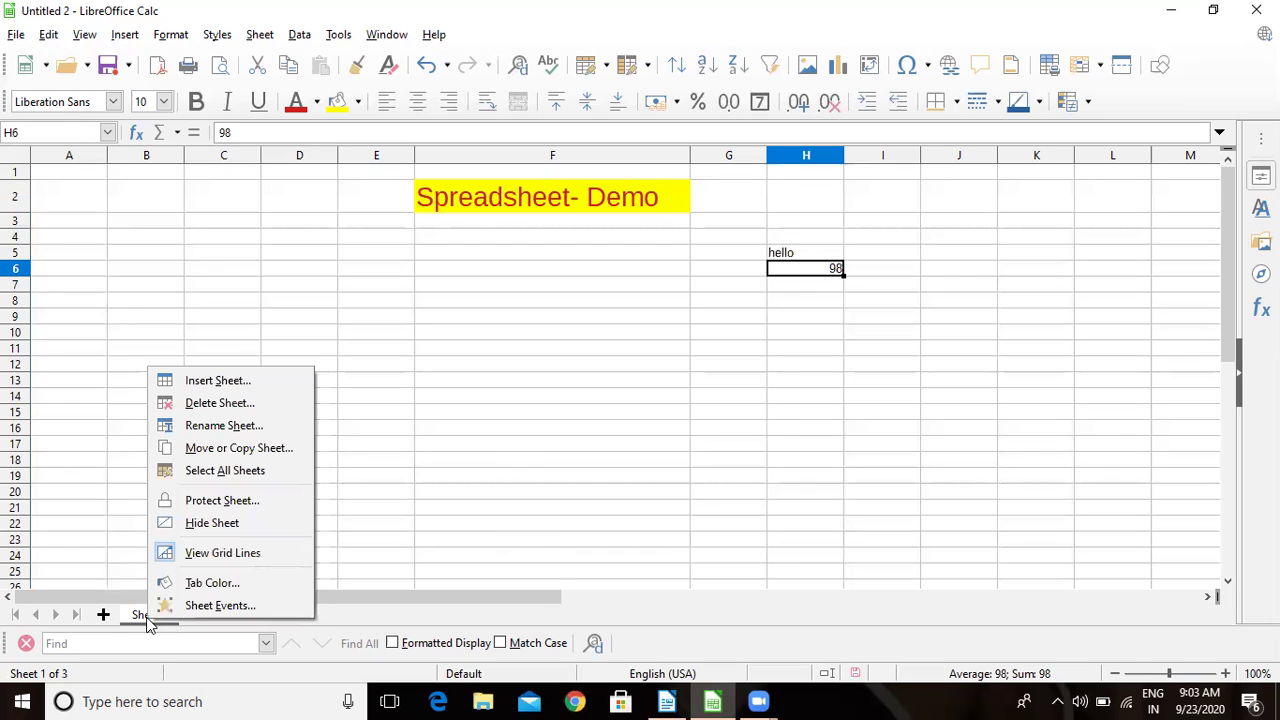
{"action": "left_click", "coordinate": [231, 430]}
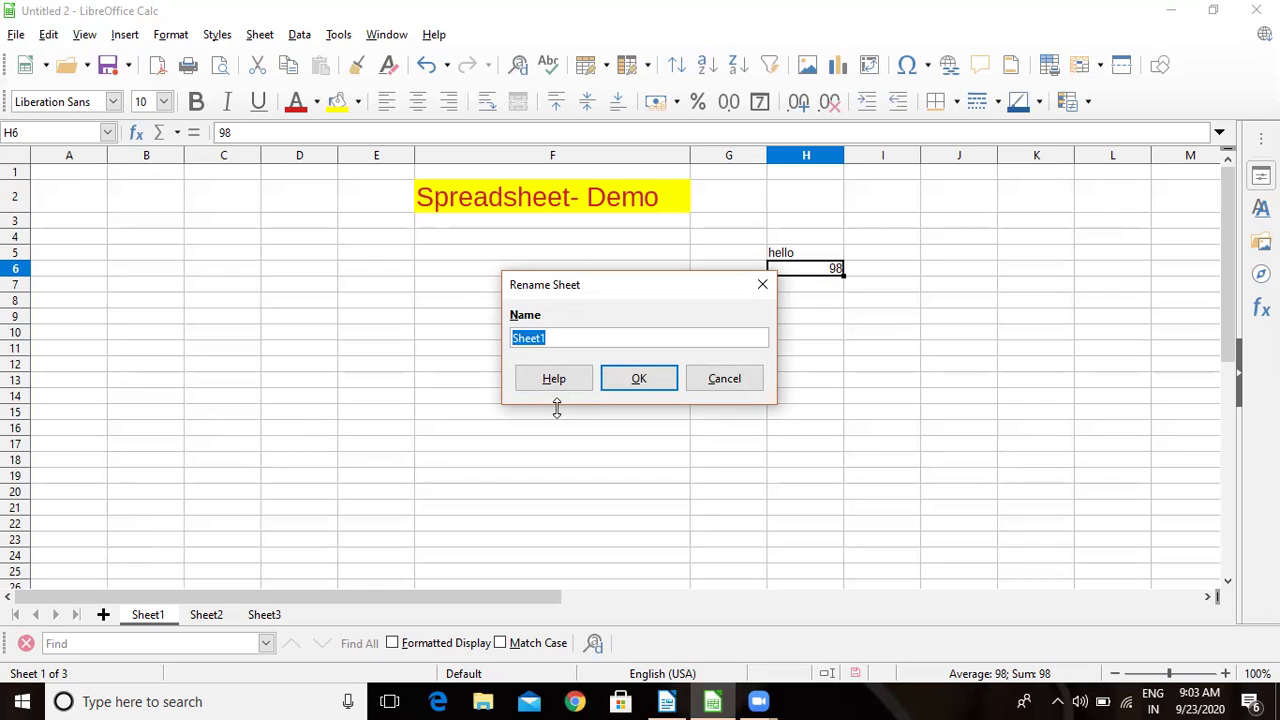
{"action": "type", "text": "x a"}
{"action": "left_click", "coordinate": [639, 378]}
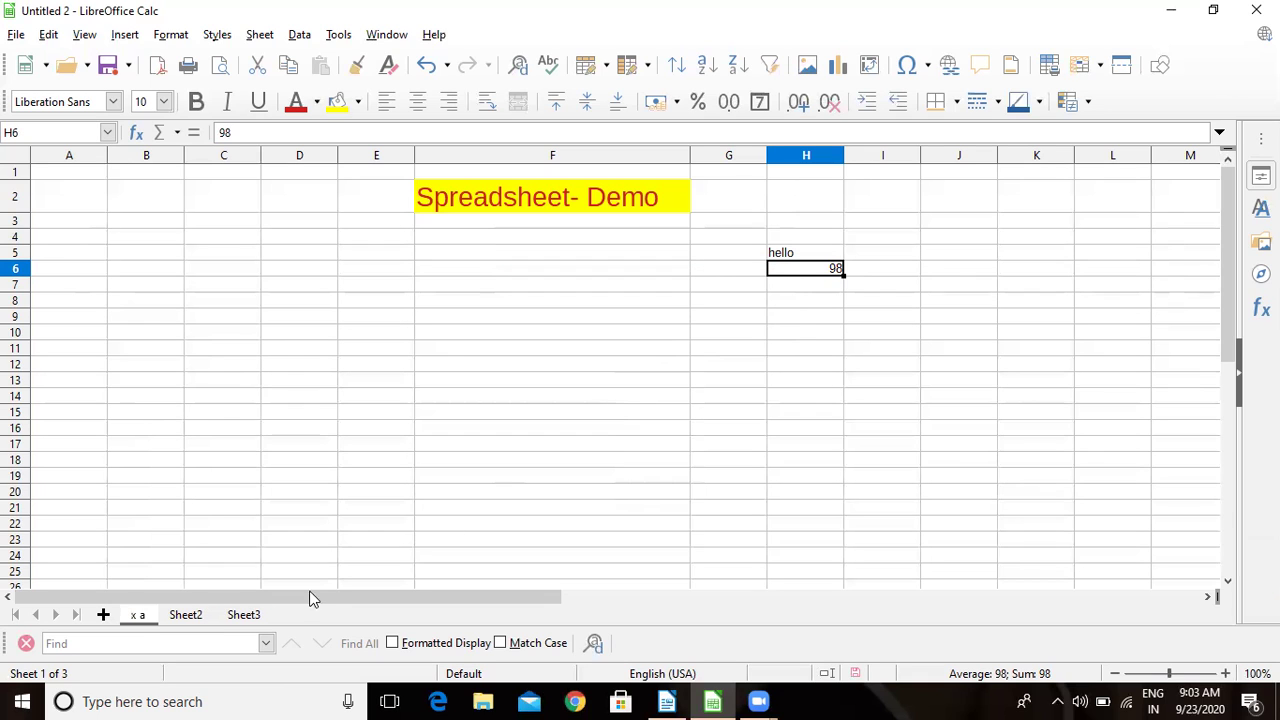
Step: Rename Sheet2 as "xb"
{"action": "right_click", "coordinate": [178, 617]}
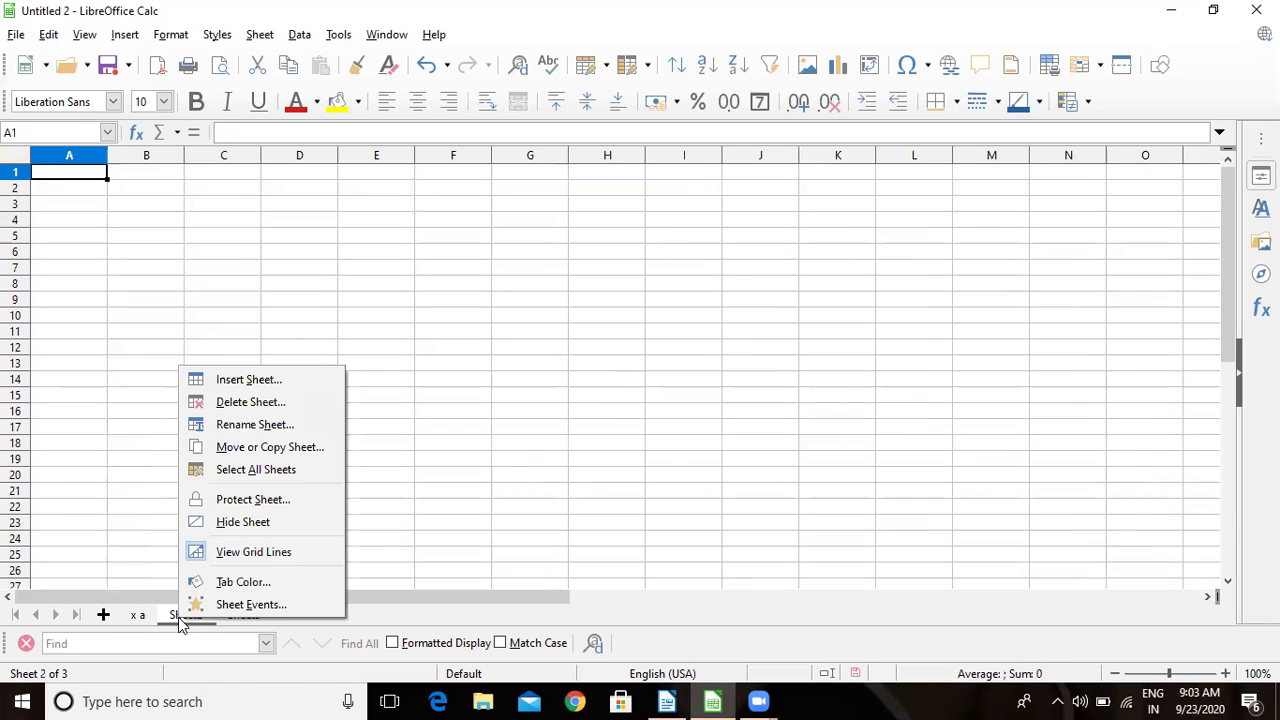
{"action": "left_click", "coordinate": [250, 428]}
{"action": "type", "text": "x"}
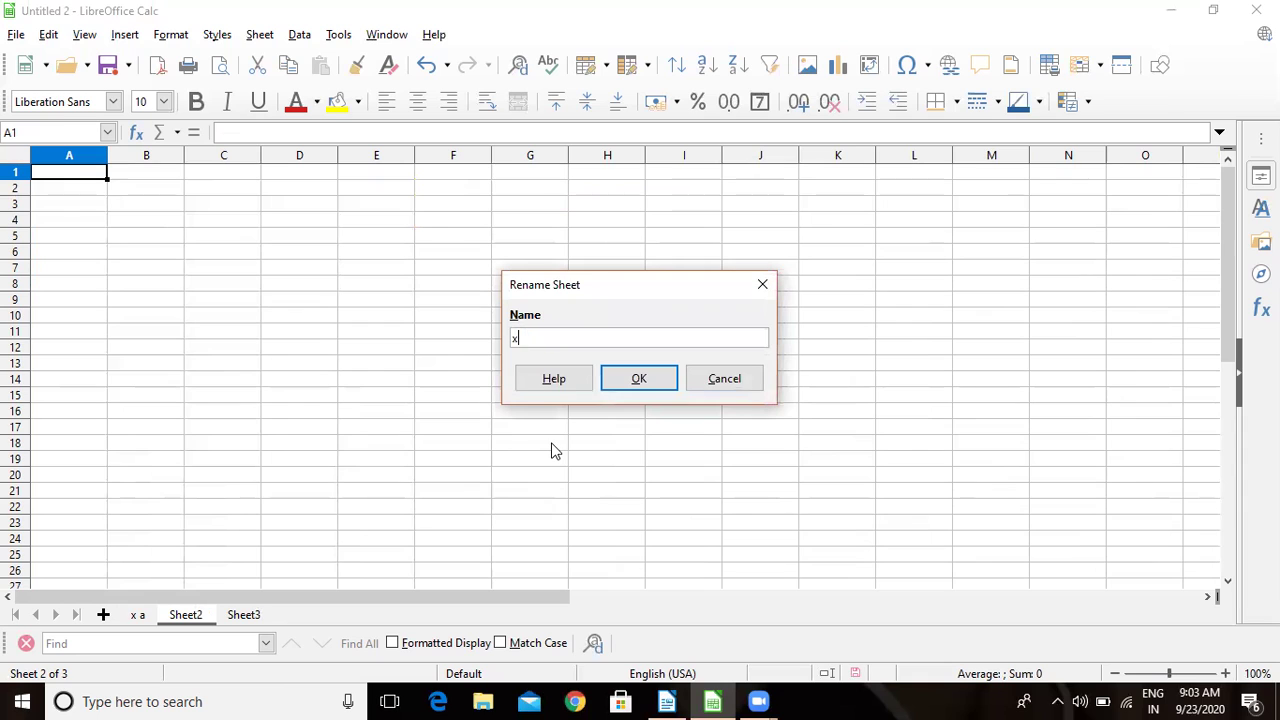
{"action": "type", "text": "b"}
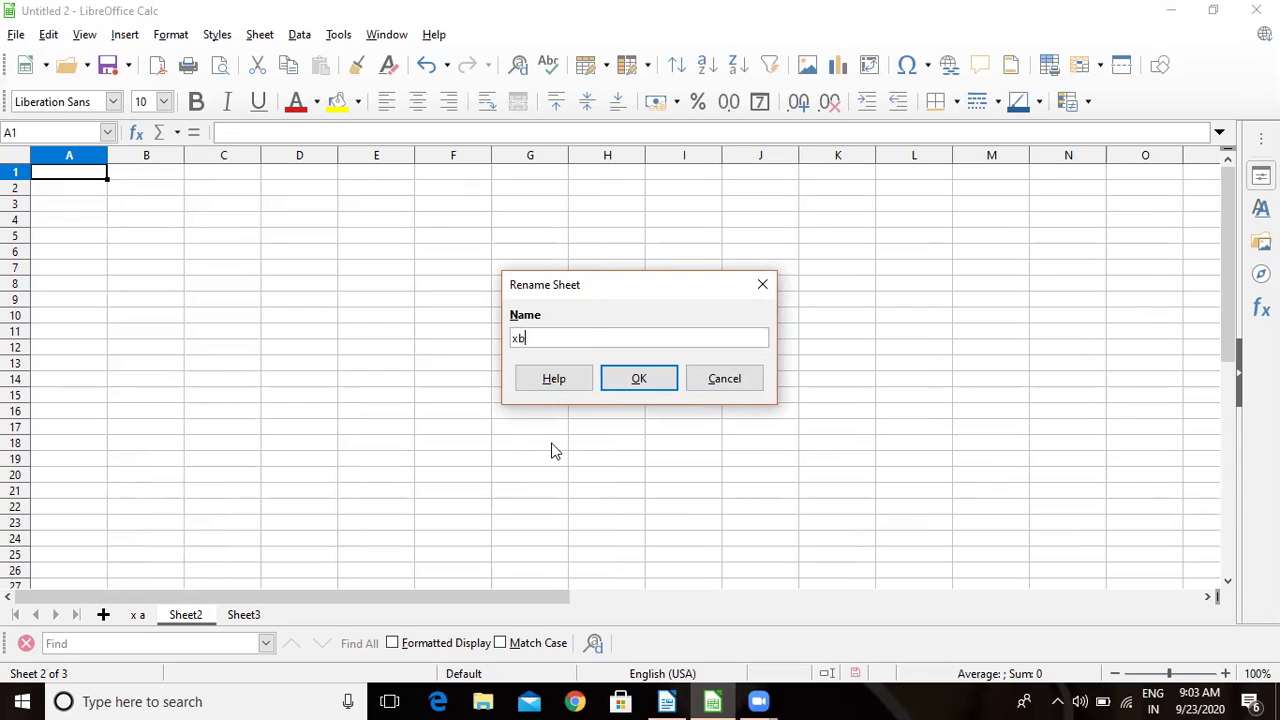
{"action": "left_click", "coordinate": [645, 381]}
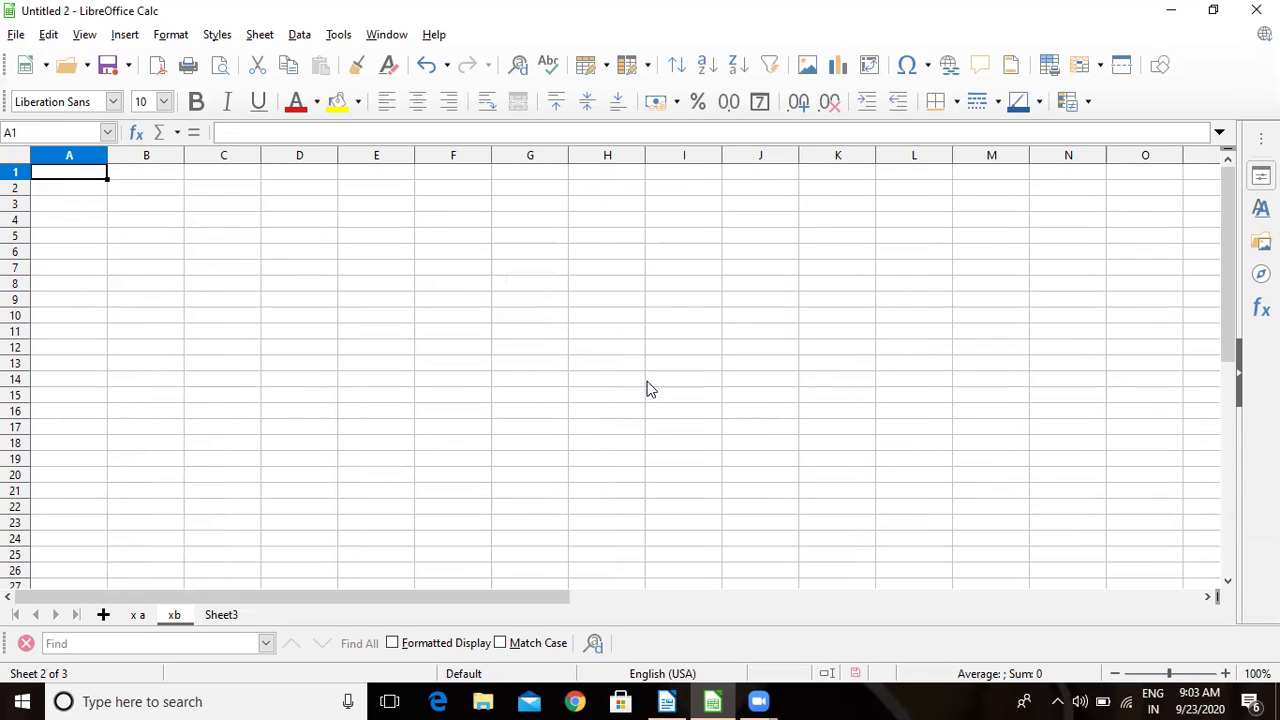
Step: Bring up the available sheet commands for the xb sheet
{"action": "right_click", "coordinate": [172, 618]}
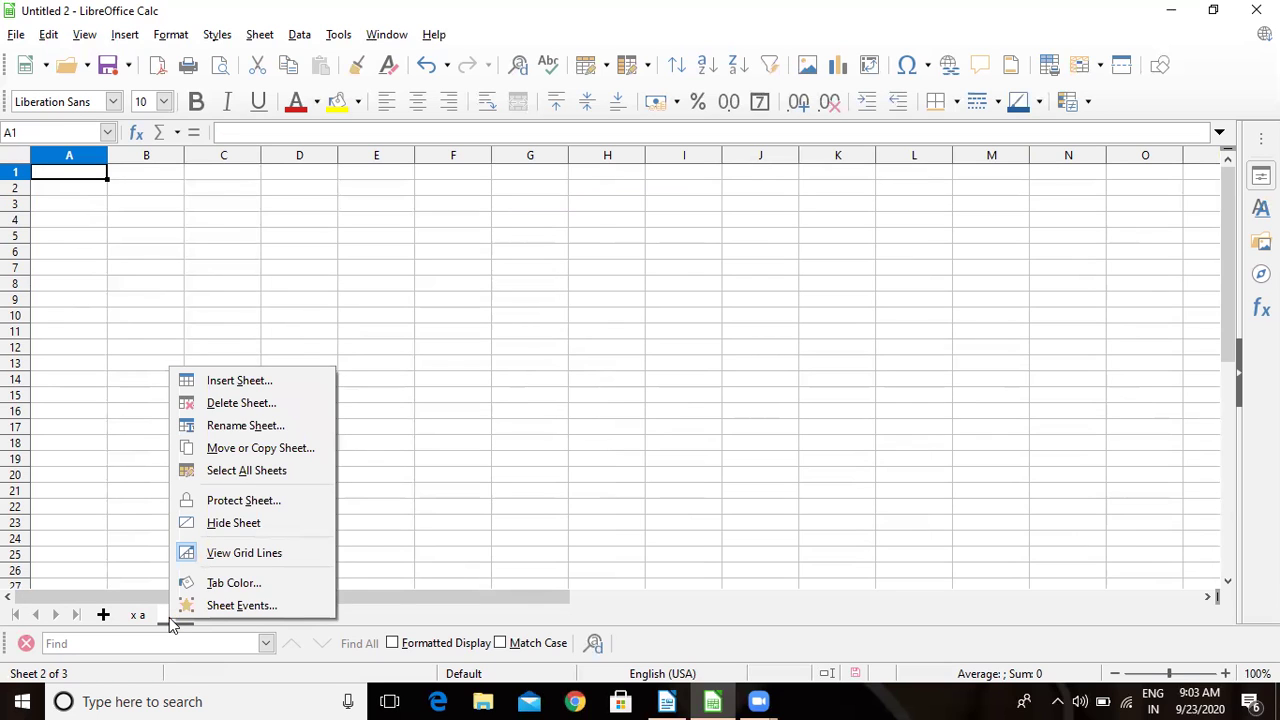